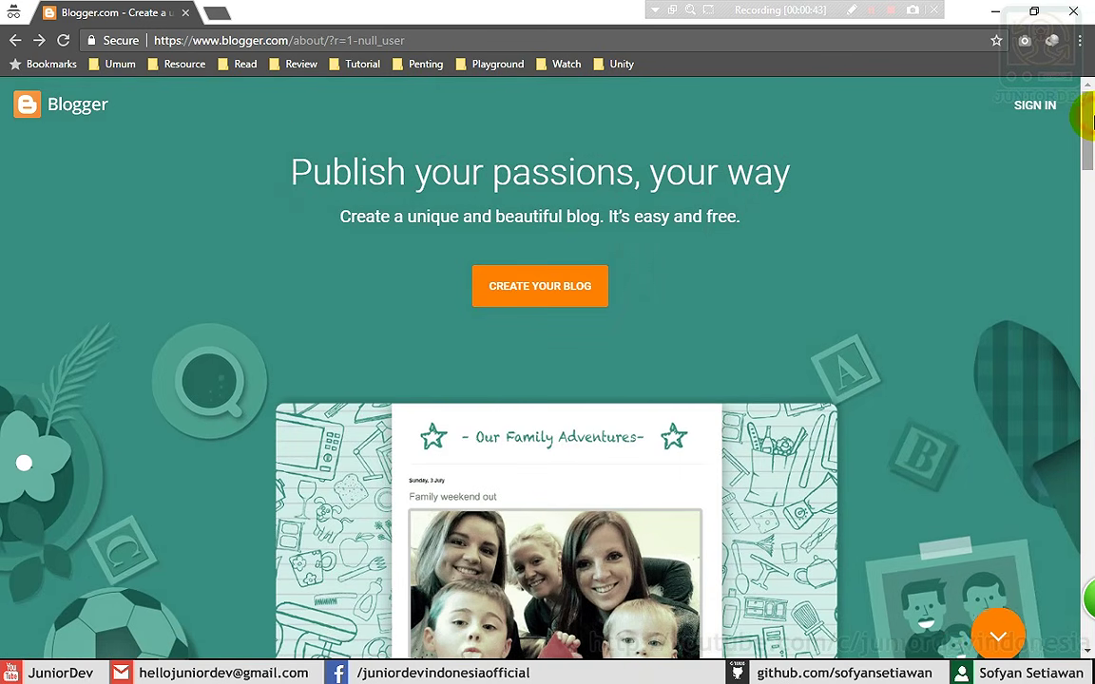
{"action": "left_click_drag", "start_coordinate": [1091, 121], "coordinate": [1091, 145]}
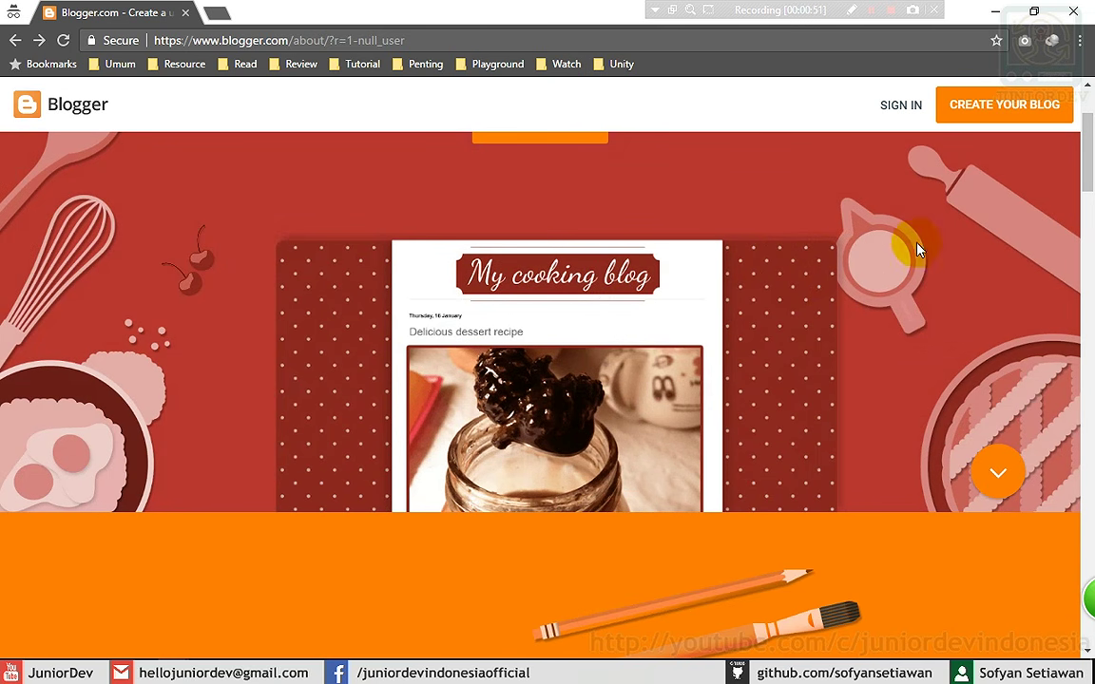
{"action": "scroll", "coordinate": [1091, 200], "scroll_direction": "down", "scroll_amount": 1}
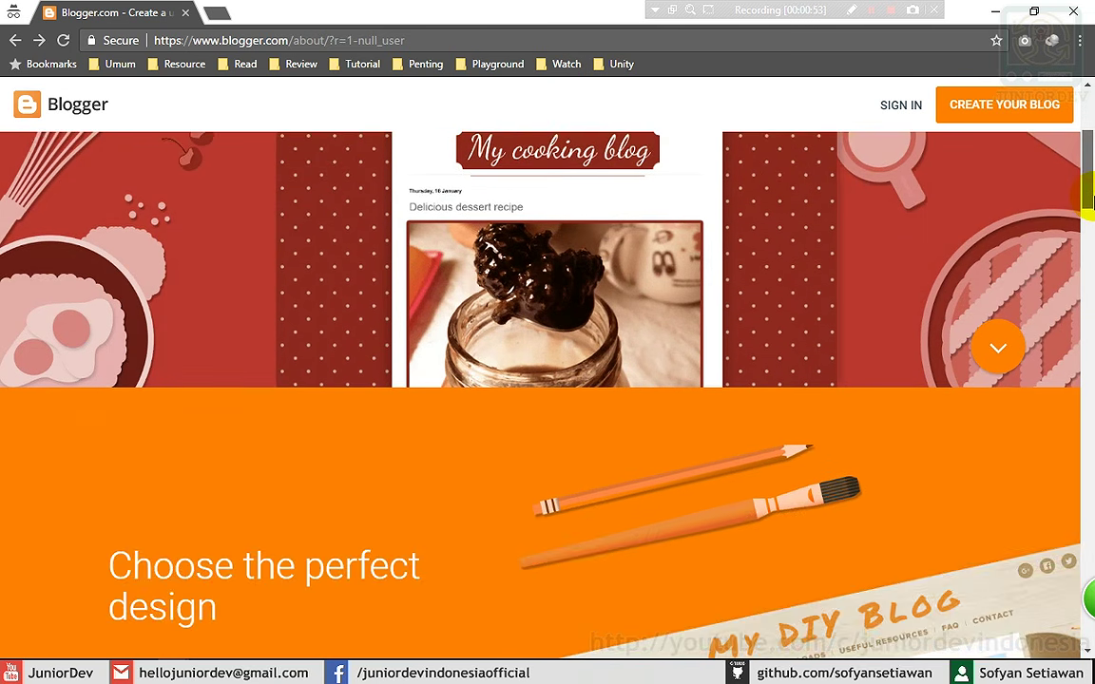
{"action": "scroll", "coordinate": [1091, 199], "scroll_direction": "down", "scroll_amount": 2}
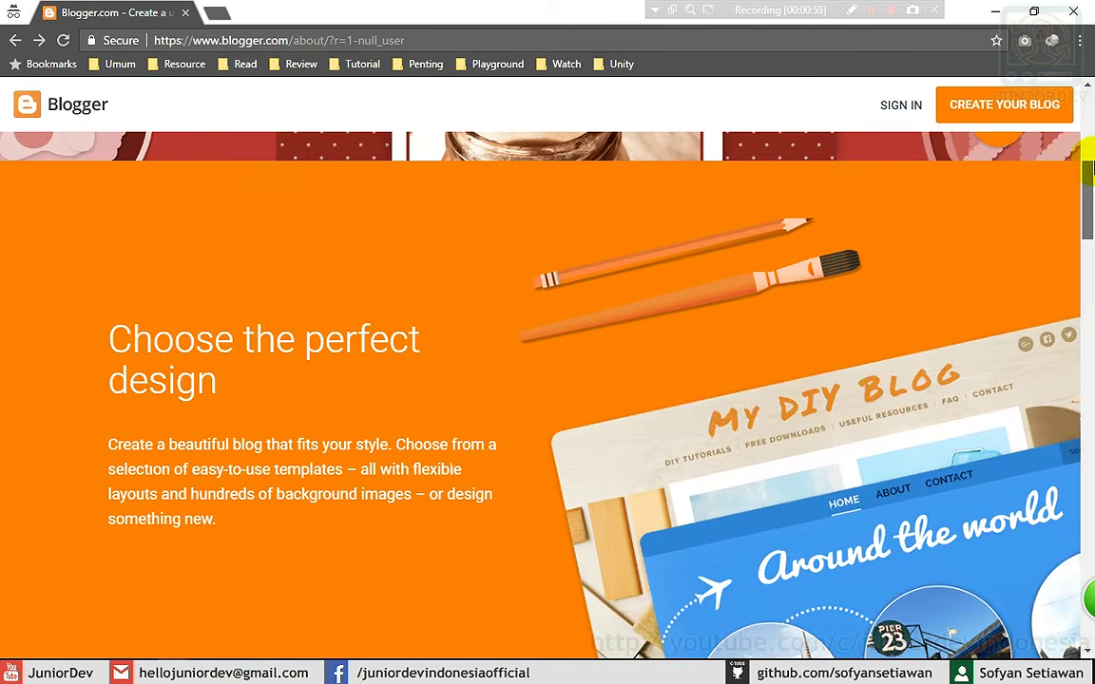
{"action": "scroll", "coordinate": [1090, 167], "scroll_direction": "up", "scroll_amount": 3}
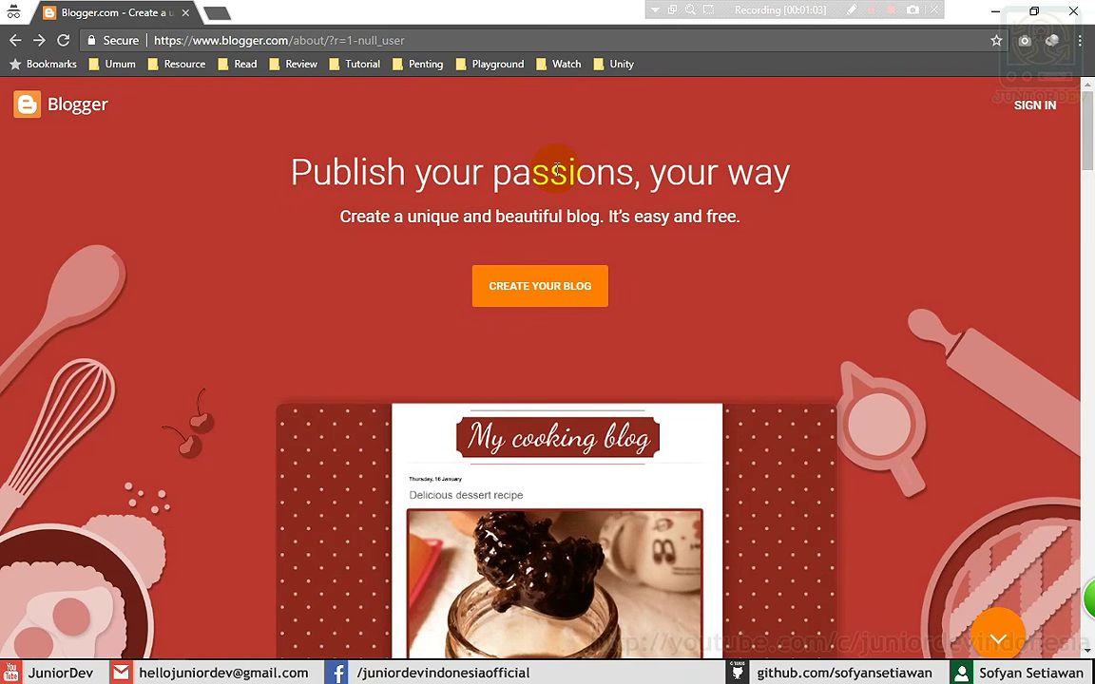
{"action": "left_click", "coordinate": [1026, 250]}
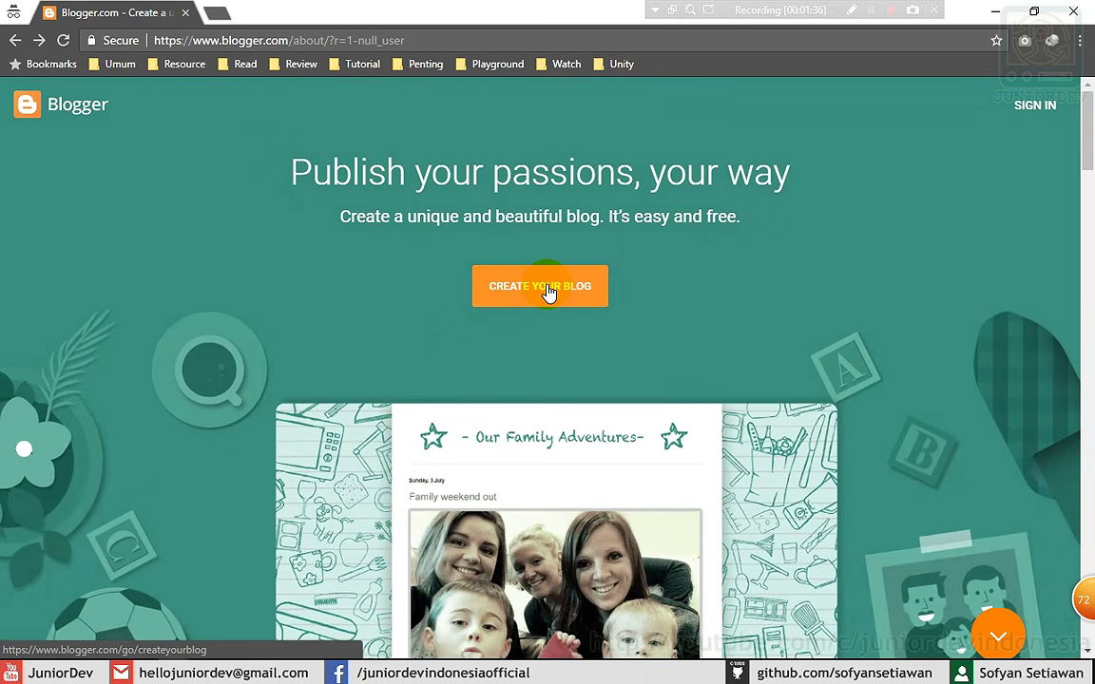
- Start creating a blog and submit the account's e-mail address for the Google sign-in
{"action": "left_click", "coordinate": [548, 288]}
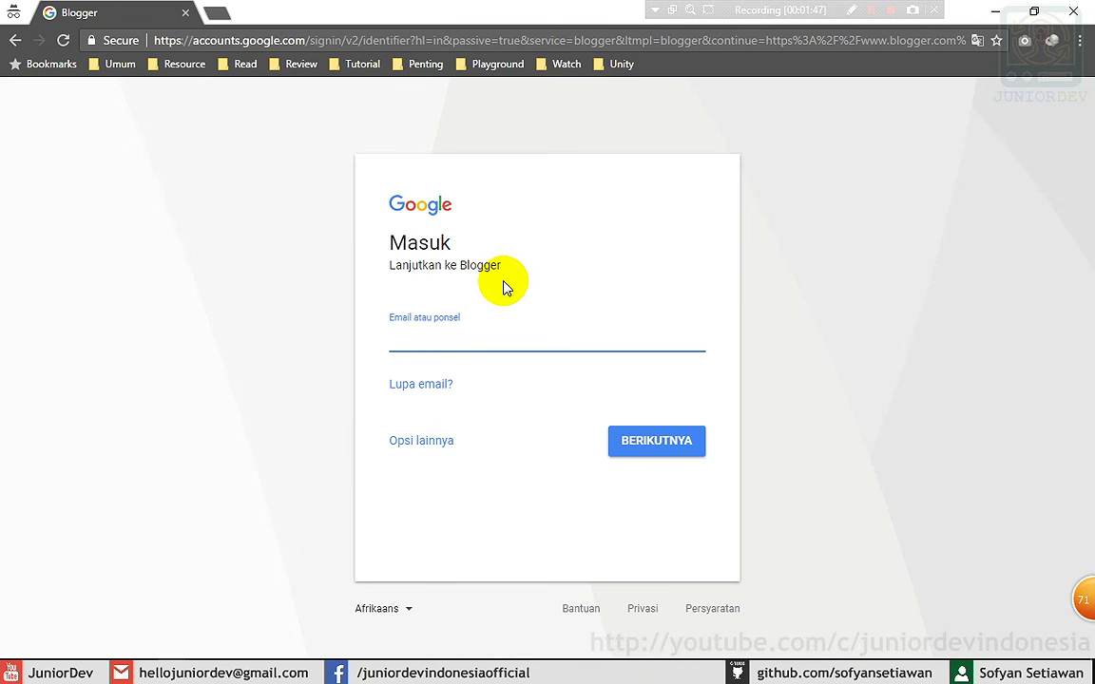
{"action": "left_click", "coordinate": [453, 342]}
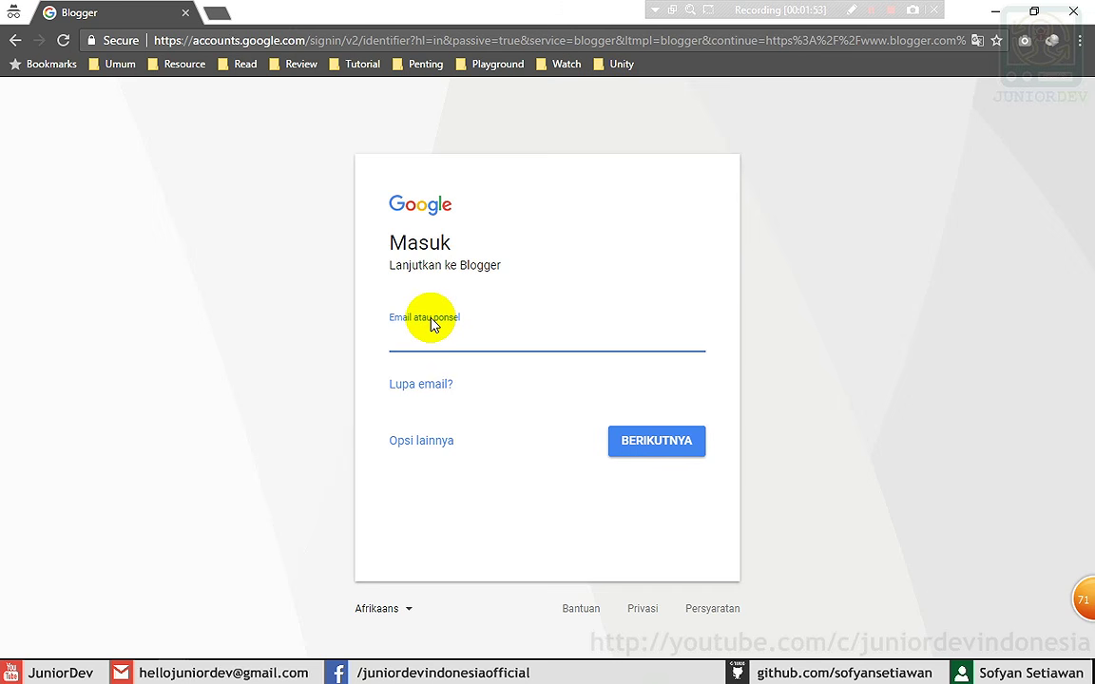
{"action": "left_click", "coordinate": [407, 345]}
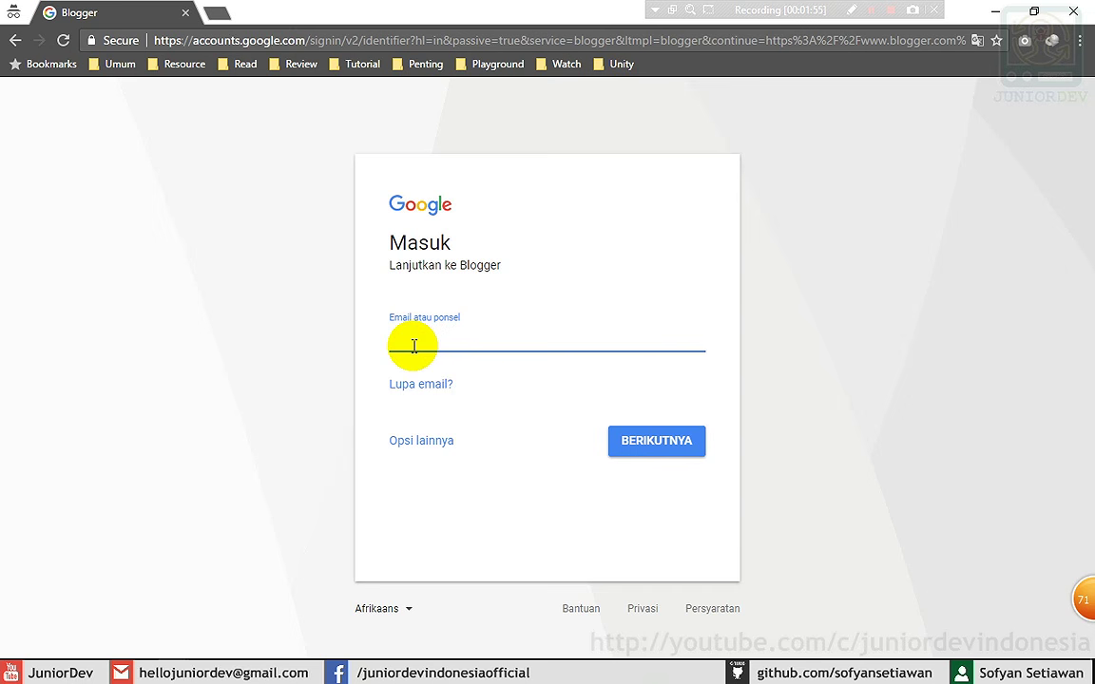
{"action": "key", "text": "ctrl+v"}
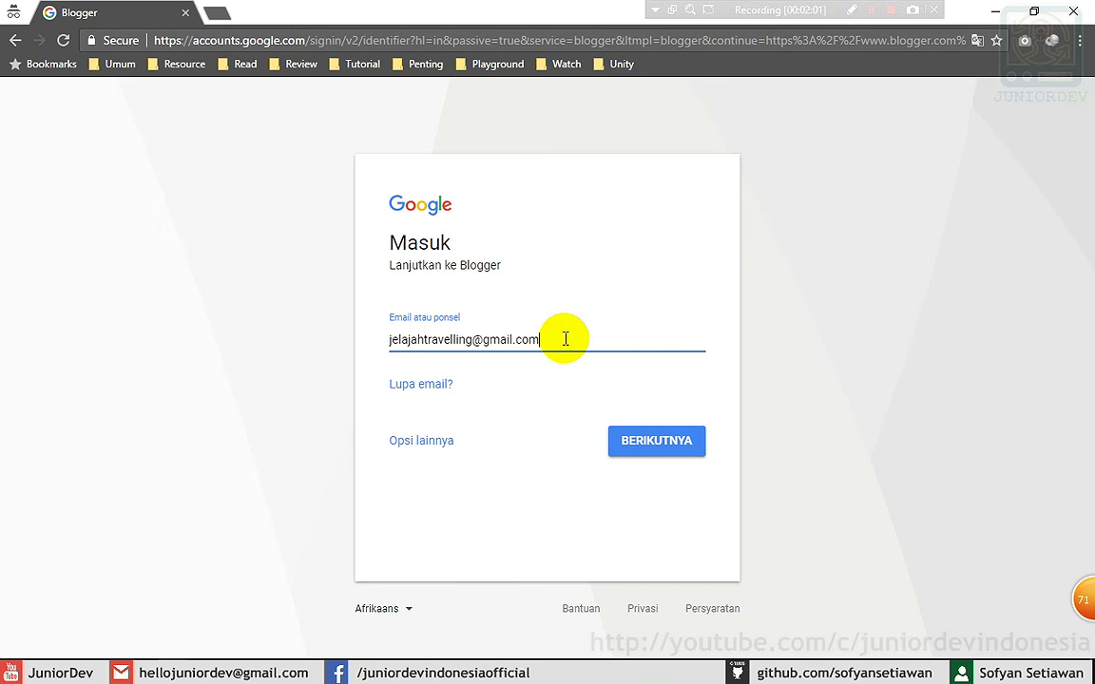
{"action": "left_click", "coordinate": [652, 441]}
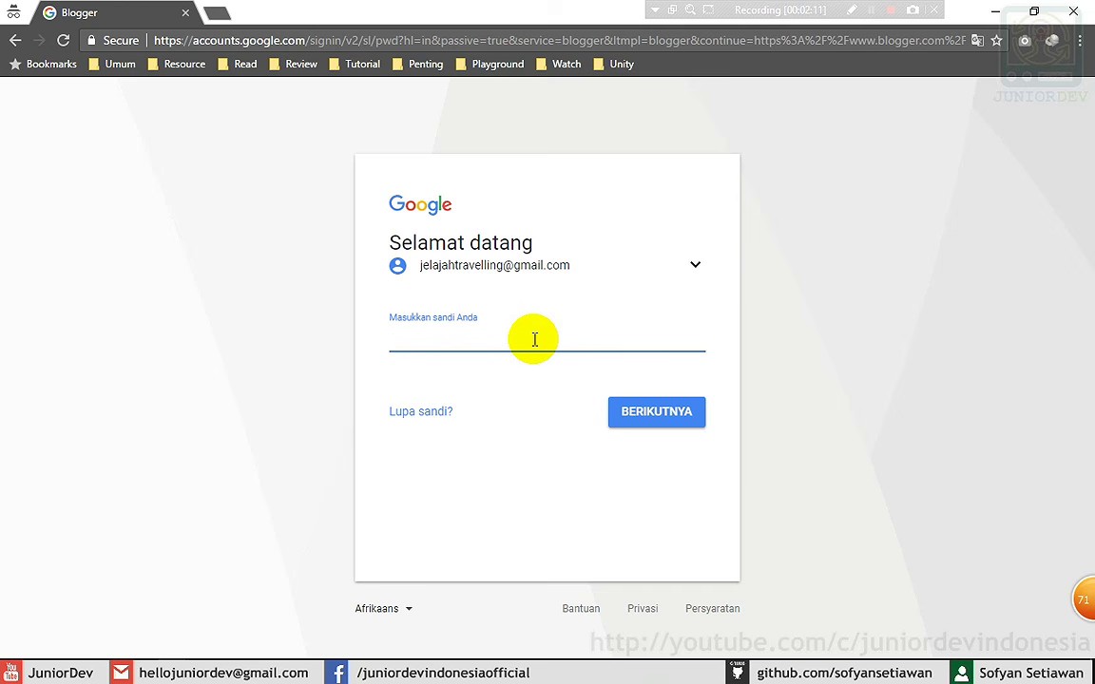
- Enter the account password and complete the Google sign-in
{"action": "left_click", "coordinate": [421, 343]}
{"action": "type", "text": "•••"}
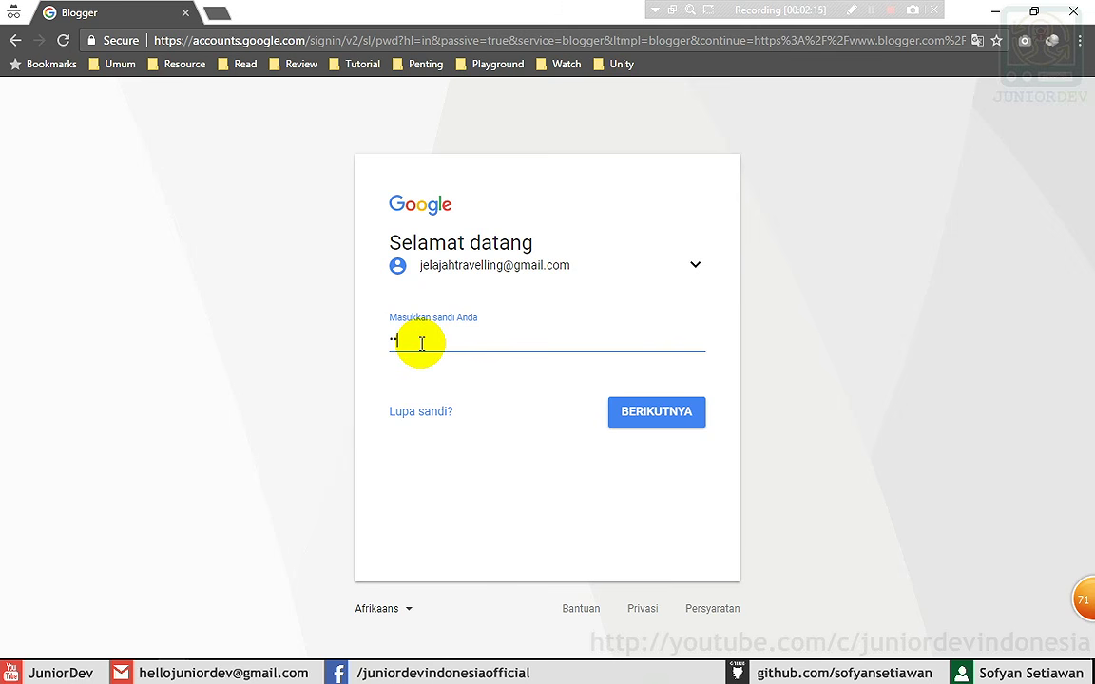
{"action": "type", "text": "•••••••••••"}
{"action": "left_click", "coordinate": [660, 424]}
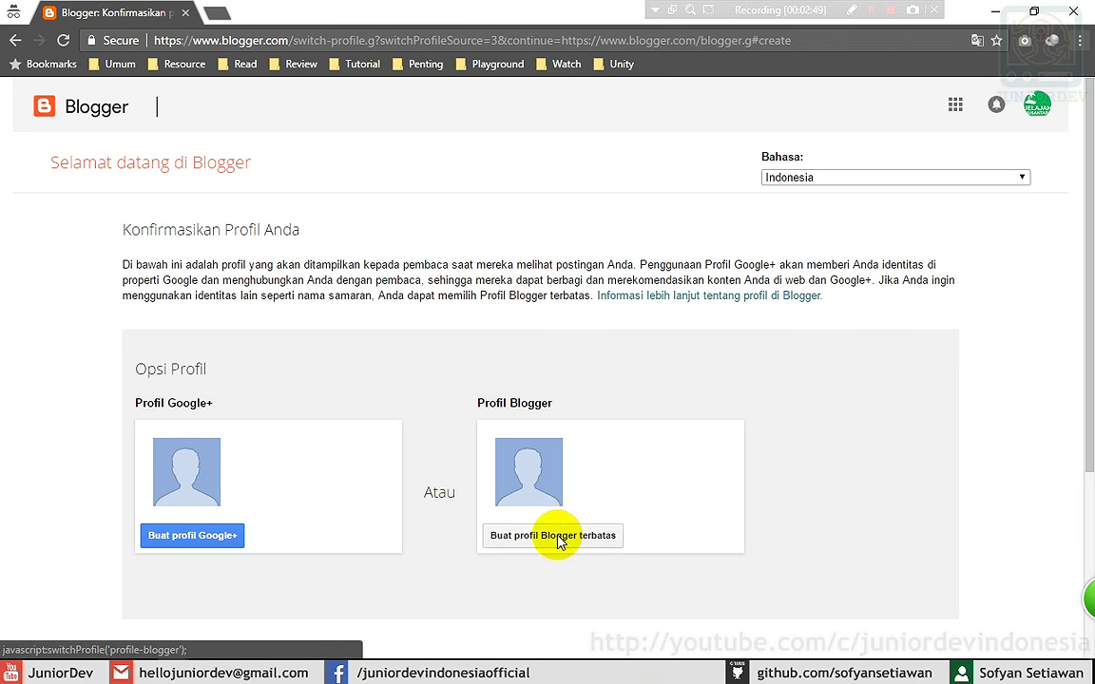
- Choose the Google+ profile as the blog author's profile and continue to Blogger
{"action": "left_click", "coordinate": [166, 542]}
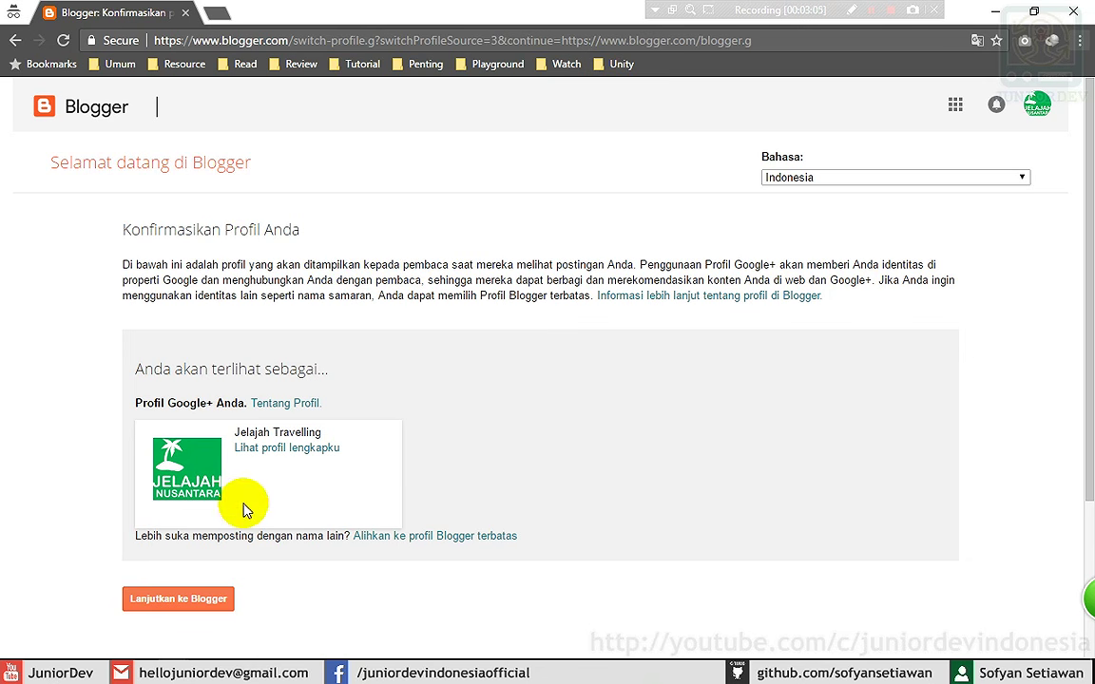
{"action": "left_click", "coordinate": [164, 603]}
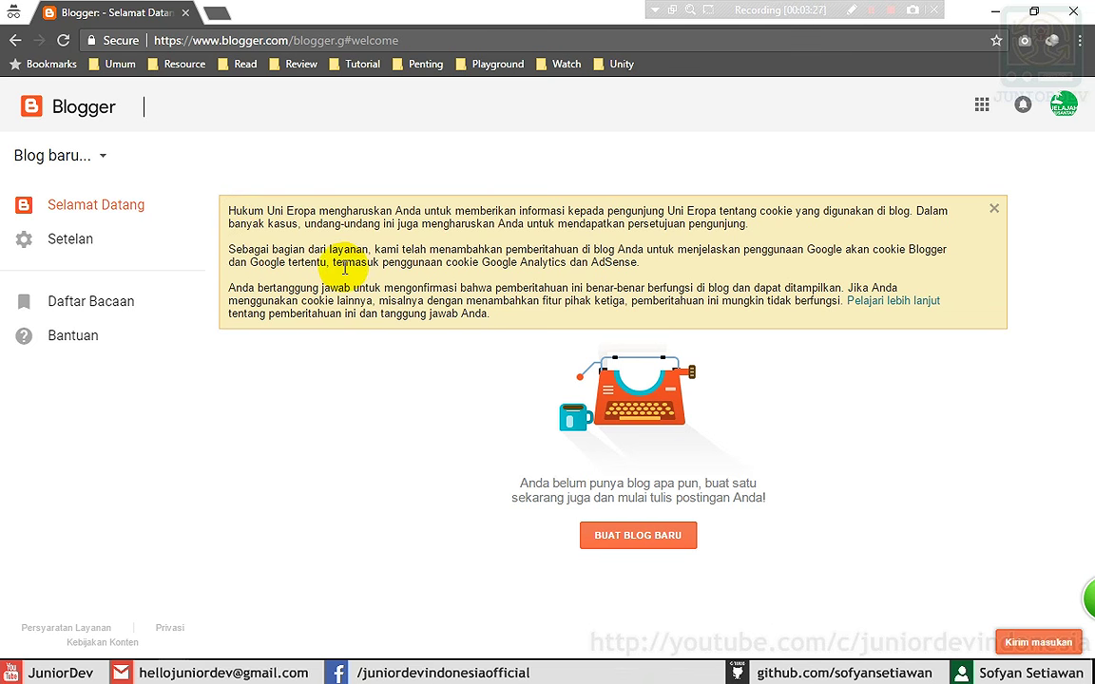
- Start a new blog and give it the title "Jelajah Travelling"
{"action": "left_click", "coordinate": [638, 538]}
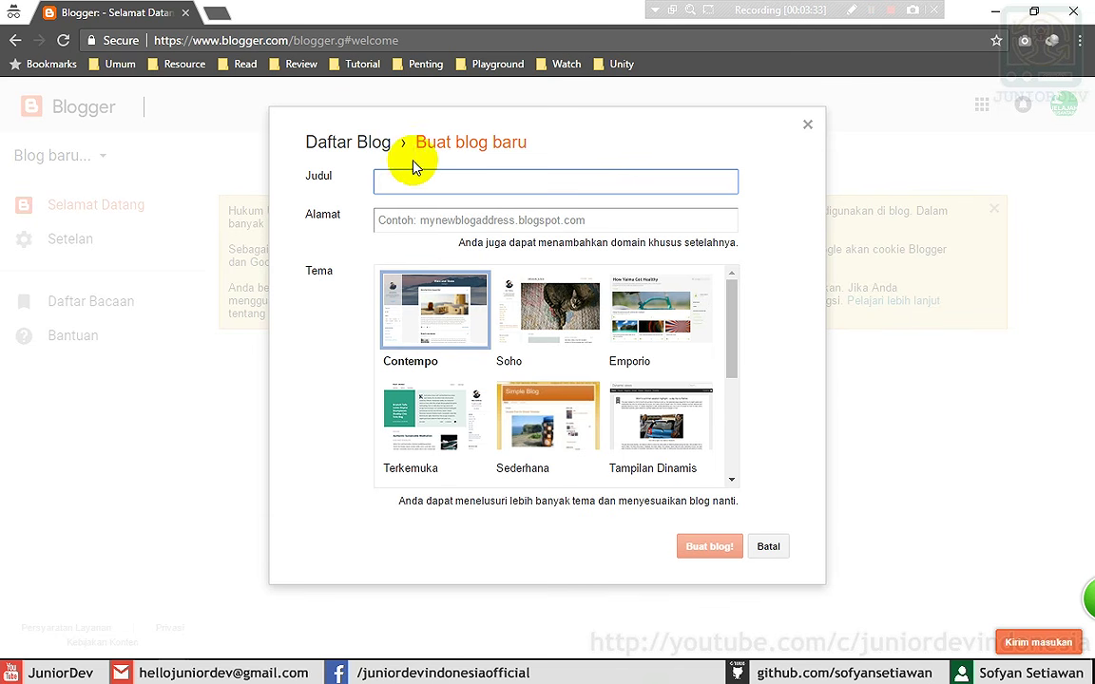
{"action": "left_click", "coordinate": [403, 185]}
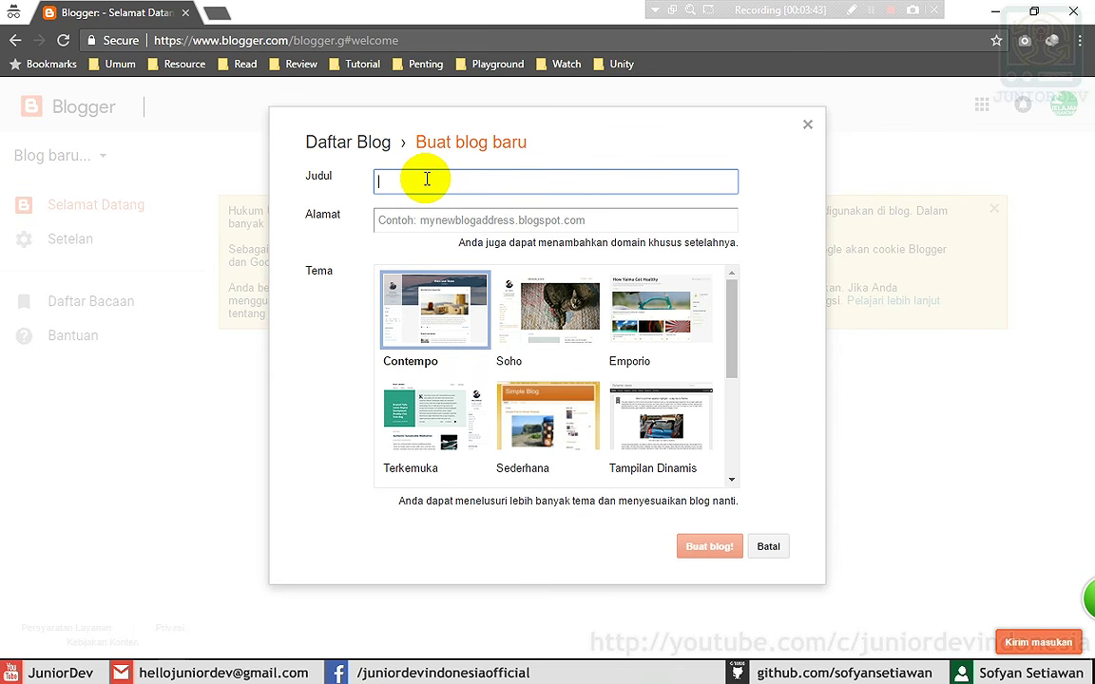
{"action": "type", "text": "Jelajah Travelling"}
- Set the blog's address to jelajahtravelling.blogspot.com using the suggested blogspot address
{"action": "left_click", "coordinate": [440, 219]}
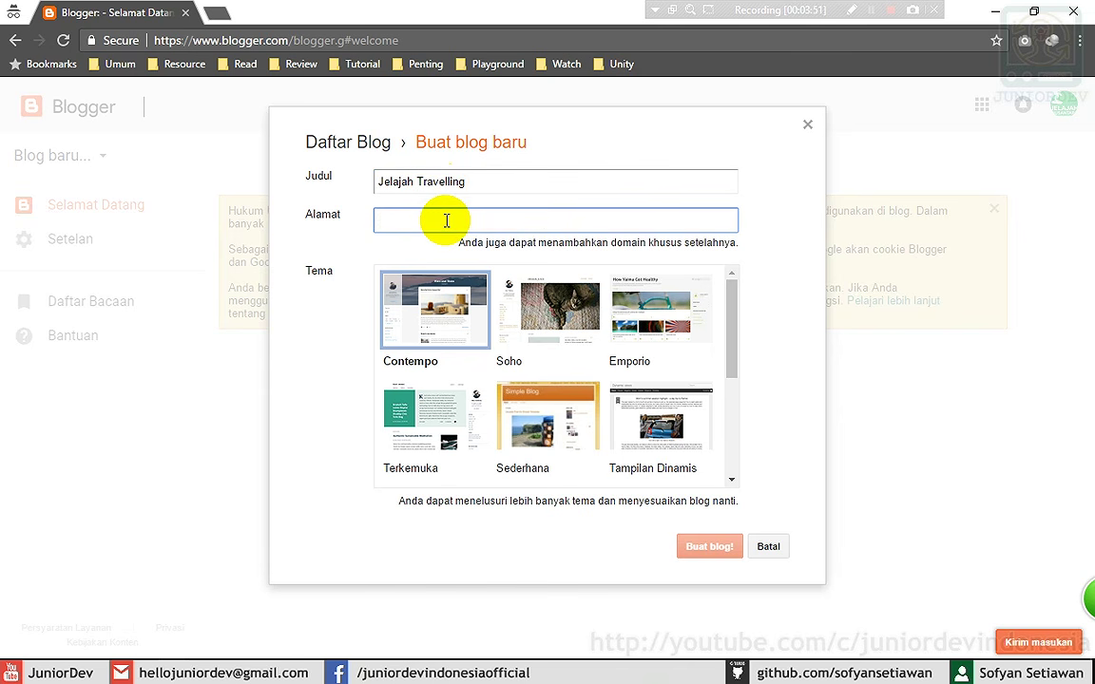
{"action": "left_click", "coordinate": [416, 245]}
{"action": "left_click", "coordinate": [420, 242]}
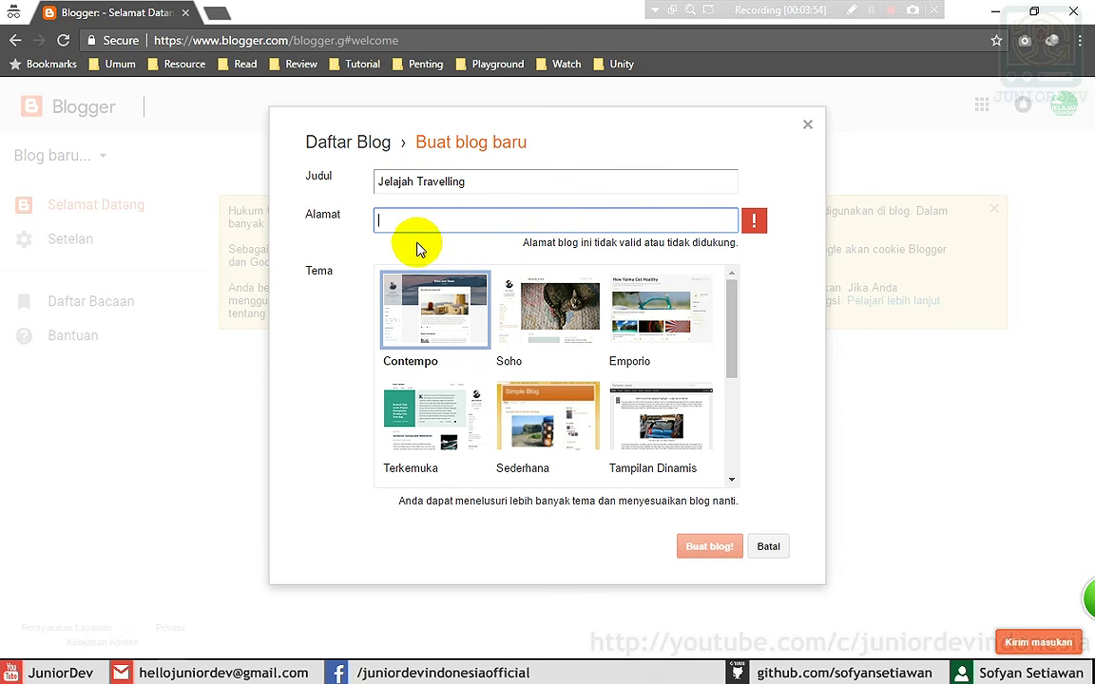
{"action": "left_click", "coordinate": [481, 217]}
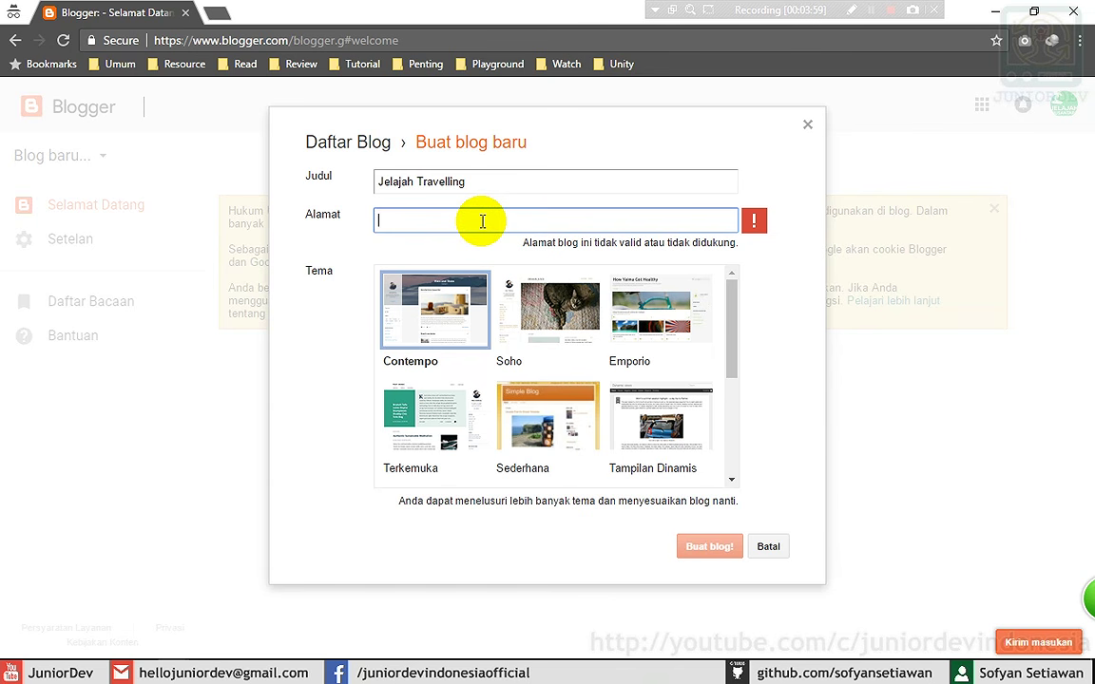
{"action": "type", "text": "jelajah"}
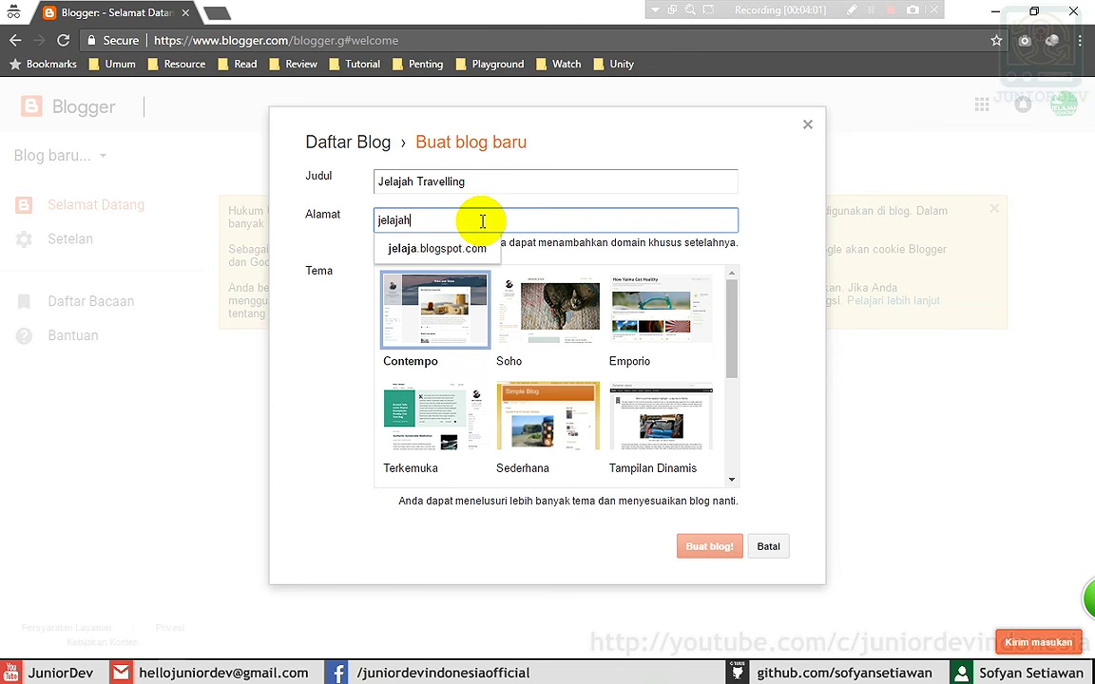
{"action": "type", "text": "travelling"}
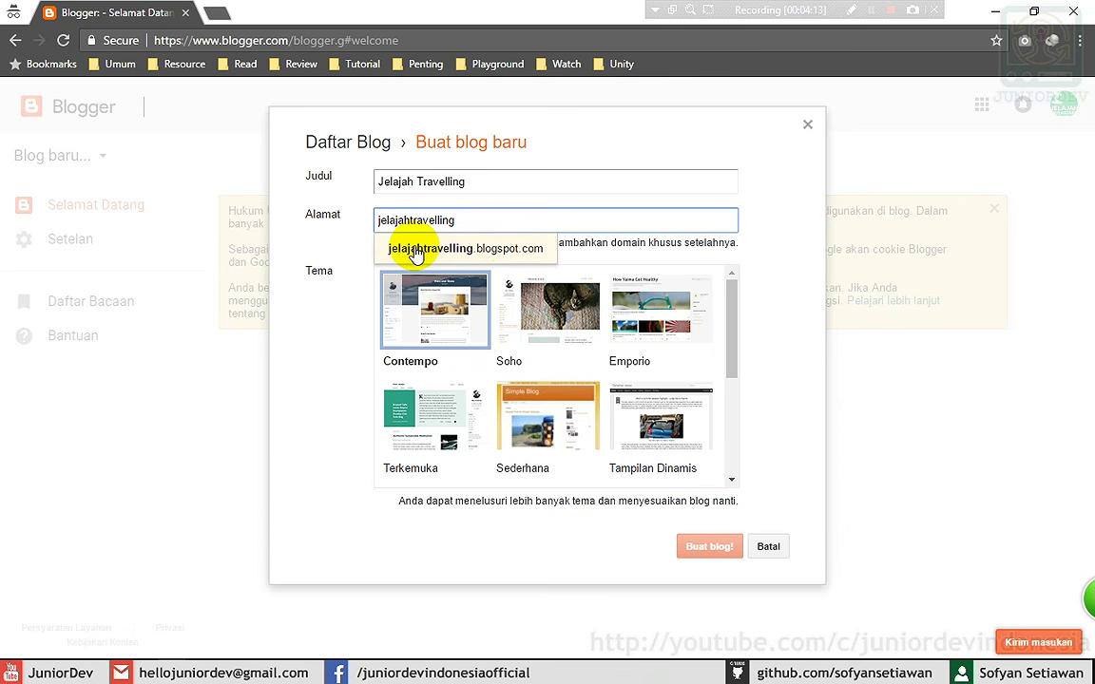
{"action": "left_click", "coordinate": [518, 251]}
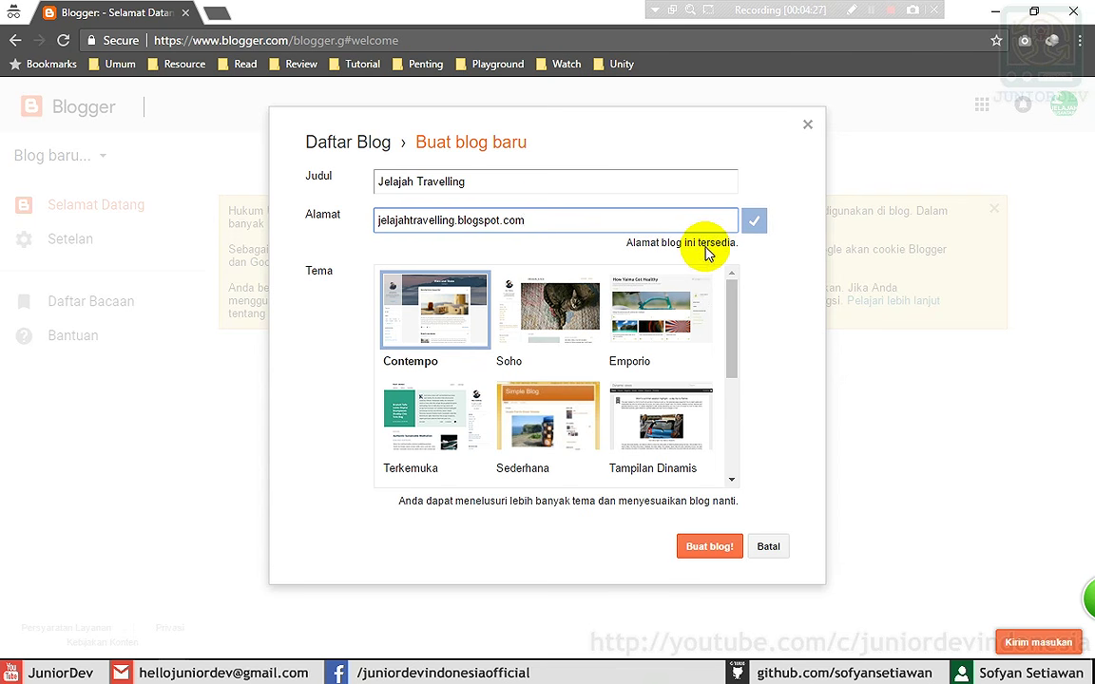
- Try the shorter address jelajah.blogspot.com, and restore the address to jelajahtravelling.blogspot.com
{"action": "left_click", "coordinate": [455, 220]}
{"action": "left_click_drag", "start_coordinate": [455, 220], "coordinate": [413, 221]}
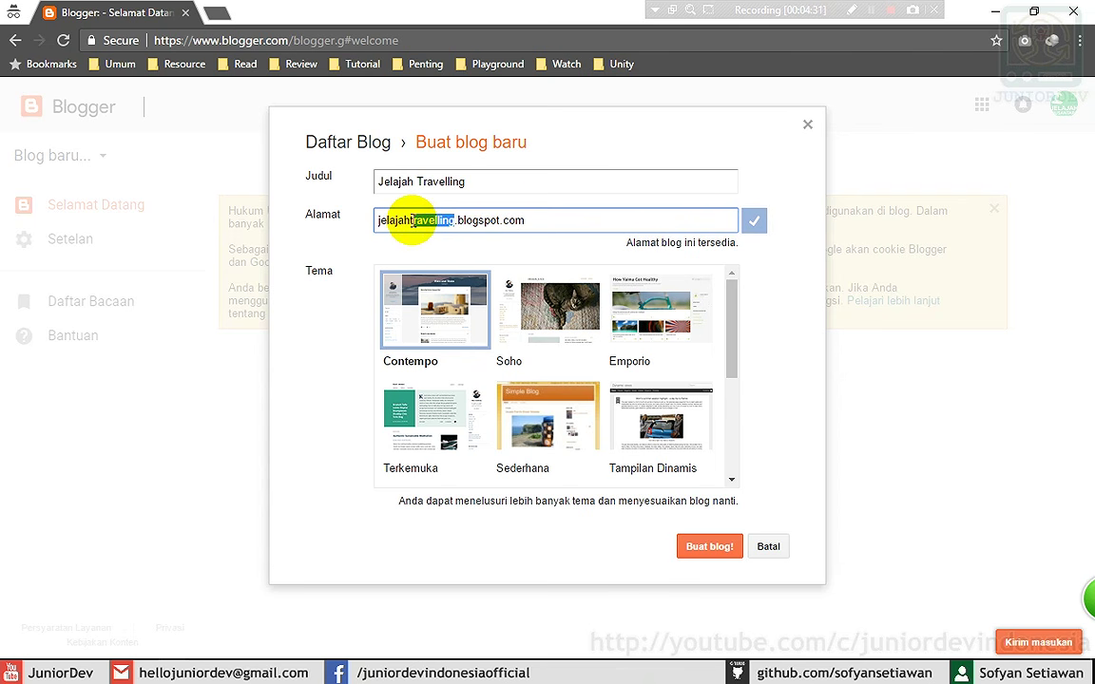
{"action": "key", "text": "BackSpace"}
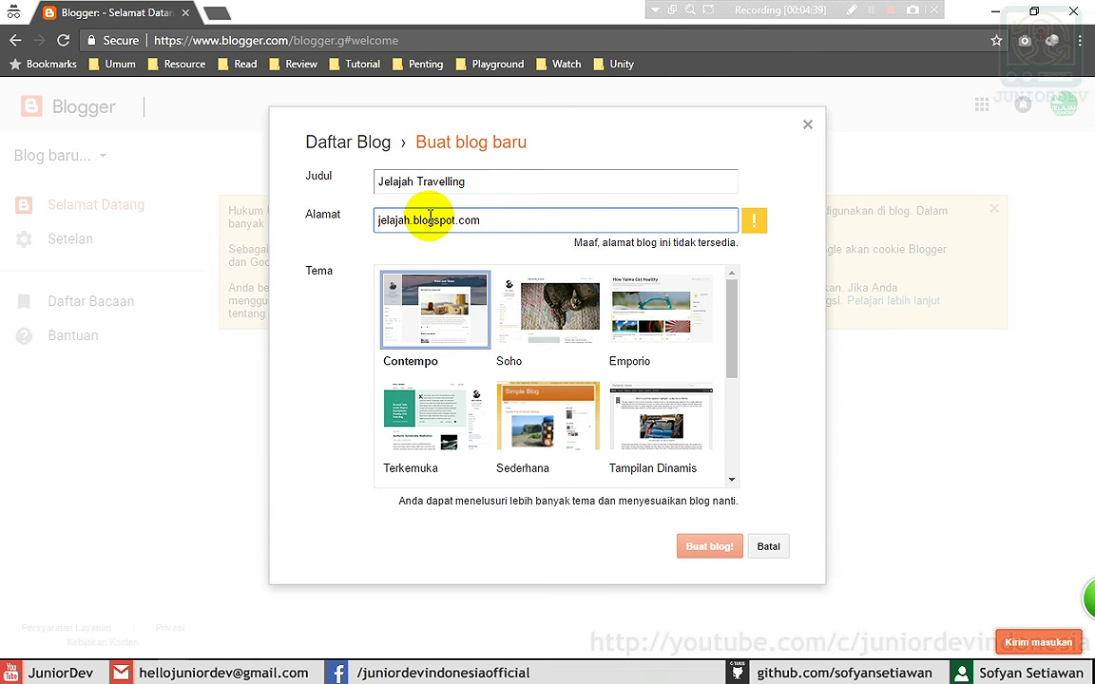
{"action": "type", "text": "trave"}
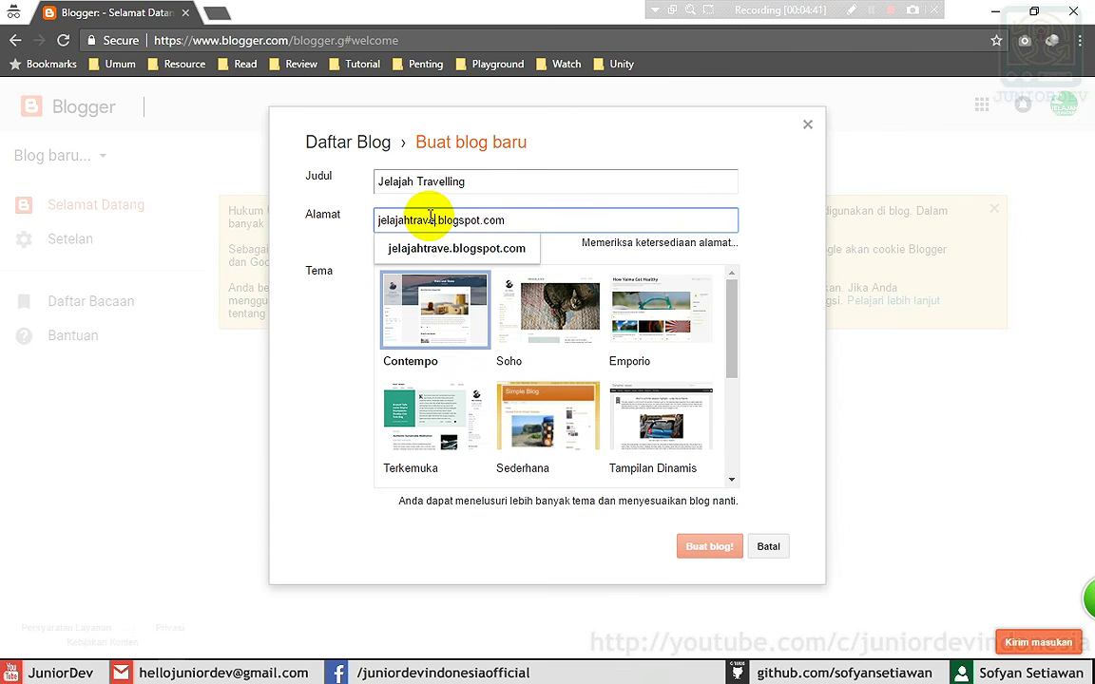
{"action": "type", "text": "lling"}
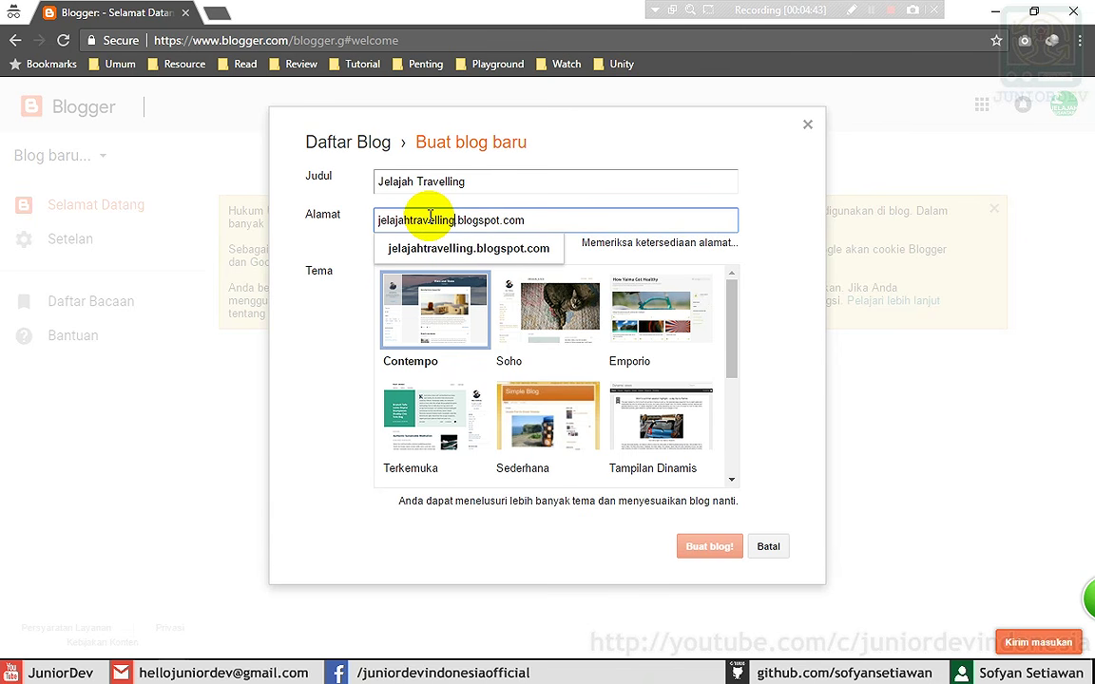
{"action": "left_click", "coordinate": [450, 254]}
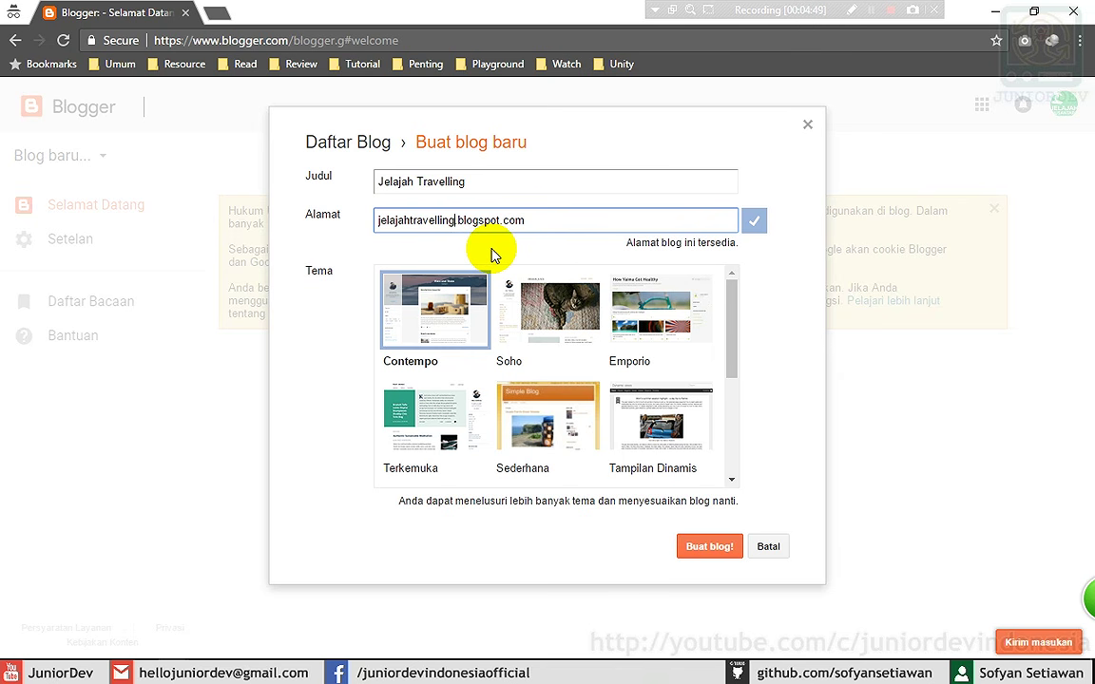
- Select the Terkemuka theme from the available themes and create the blog
{"action": "left_click", "coordinate": [731, 310]}
{"action": "left_click_drag", "start_coordinate": [732, 309], "coordinate": [734, 281]}
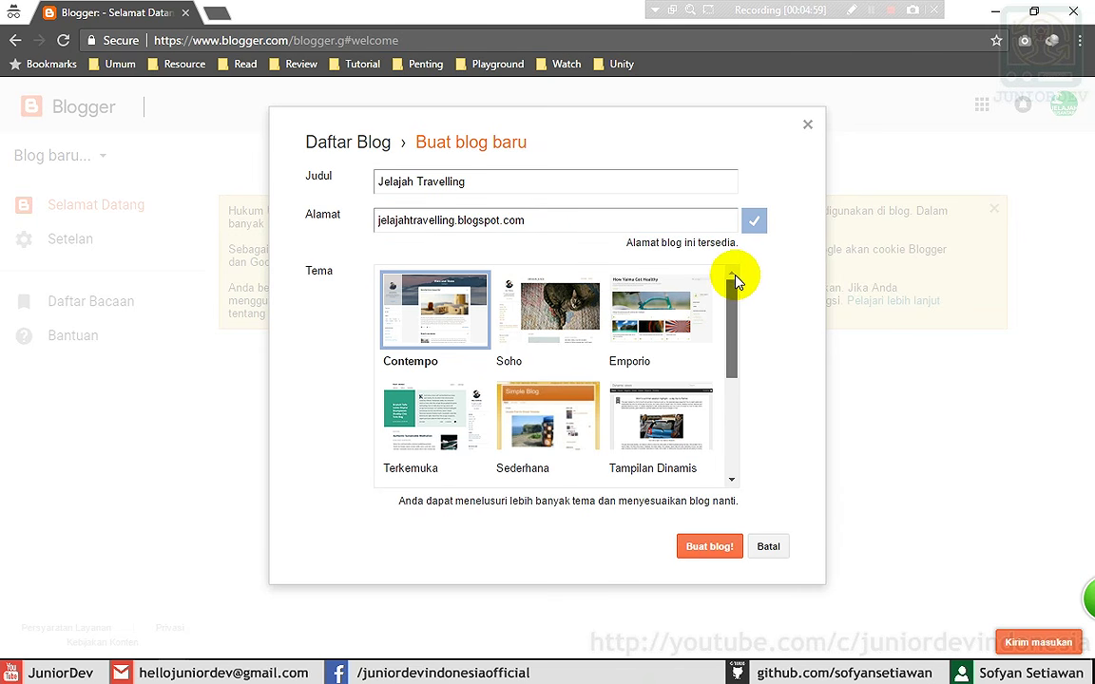
{"action": "left_click", "coordinate": [767, 288]}
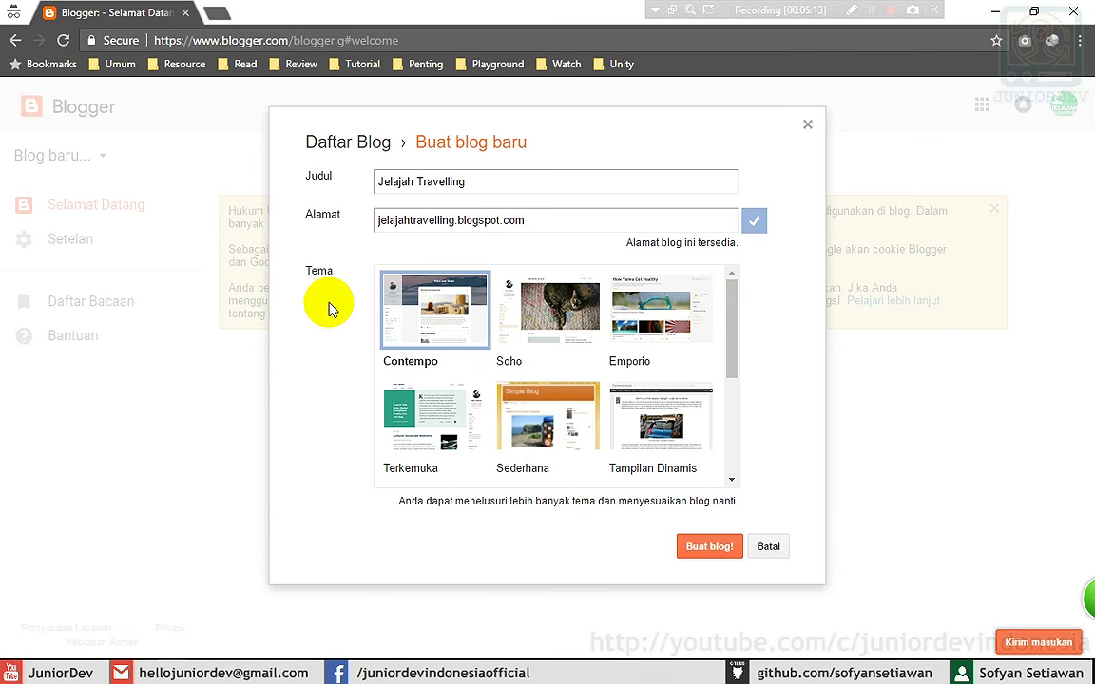
{"action": "scroll", "coordinate": [731, 314], "scroll_direction": "down", "scroll_amount": 1}
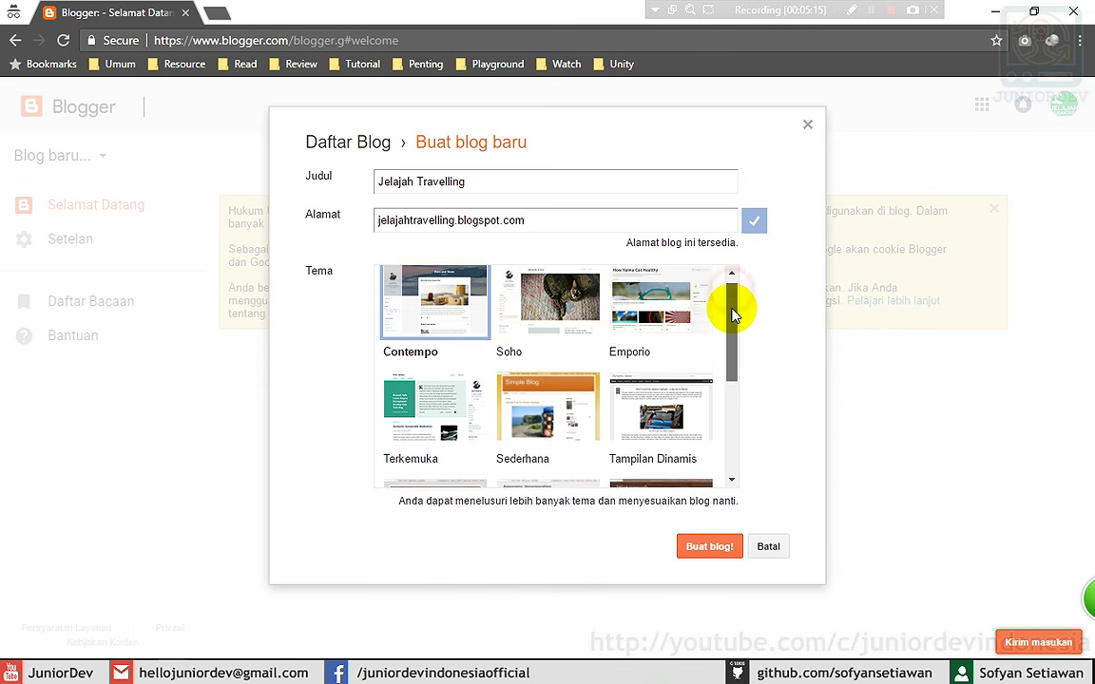
{"action": "scroll", "coordinate": [732, 328], "scroll_direction": "down", "scroll_amount": 1}
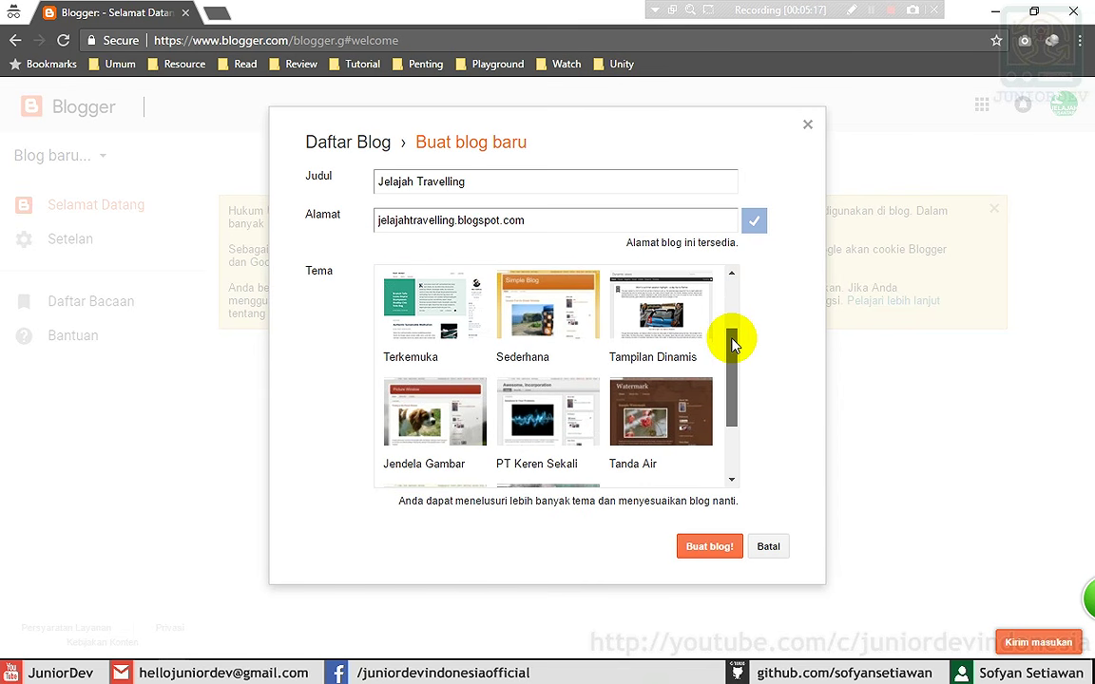
{"action": "left_click", "coordinate": [406, 312]}
{"action": "left_click_drag", "start_coordinate": [735, 383], "coordinate": [728, 446]}
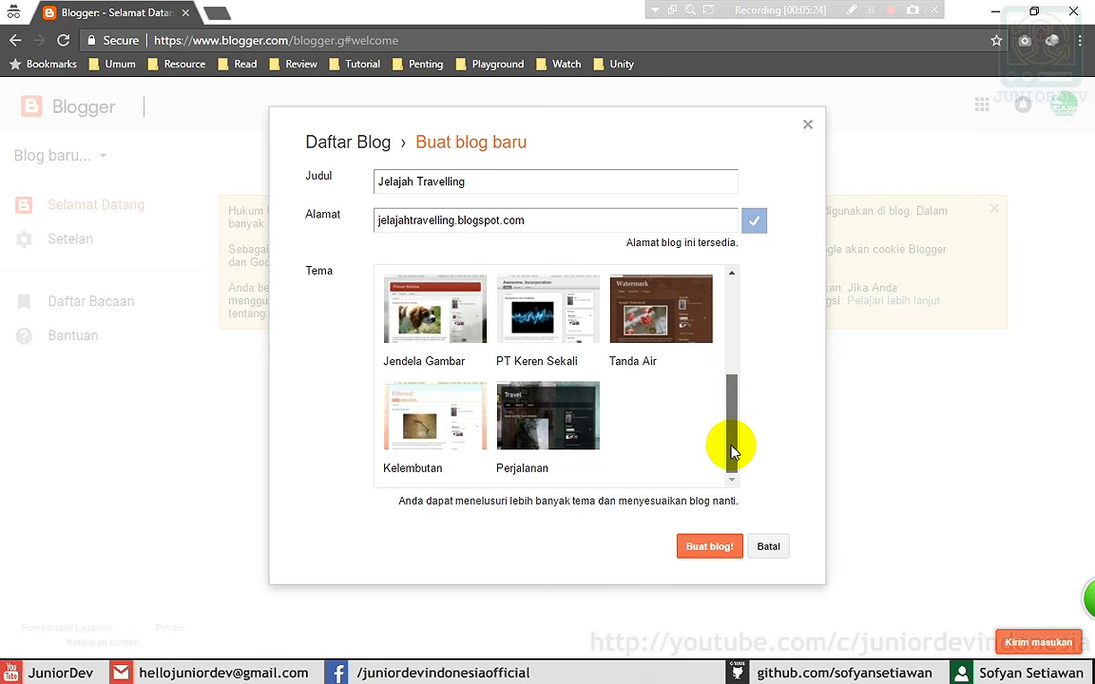
{"action": "left_click", "coordinate": [704, 548]}
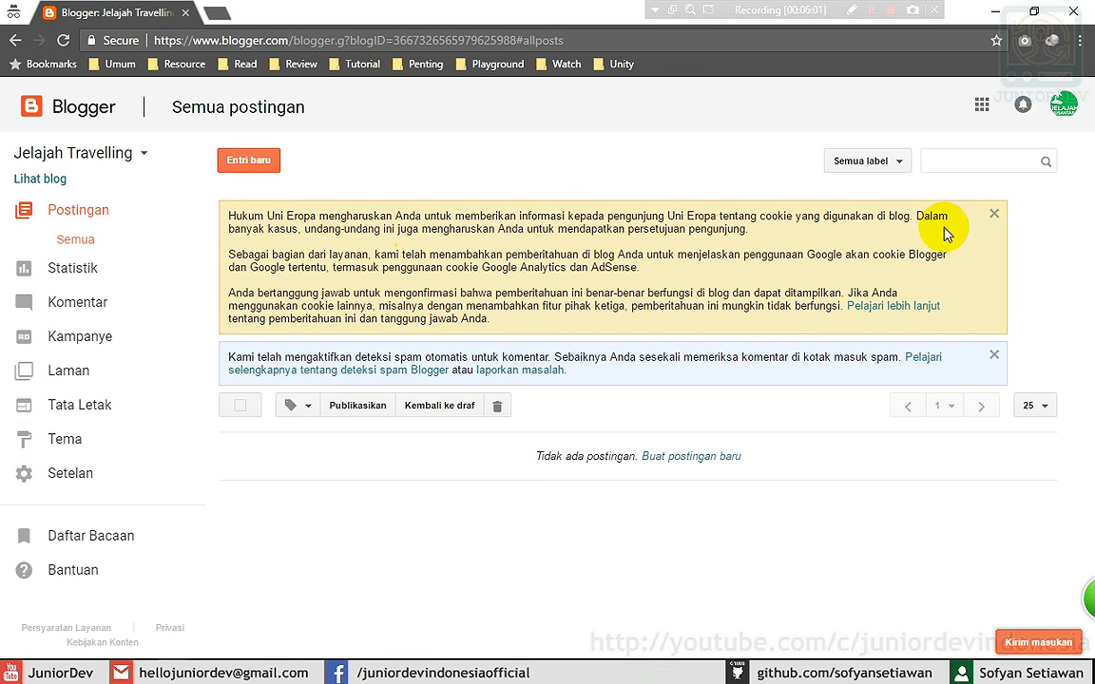
- Dismiss the European Union cookie notice on the blog's posts page
{"action": "left_click", "coordinate": [994, 214]}
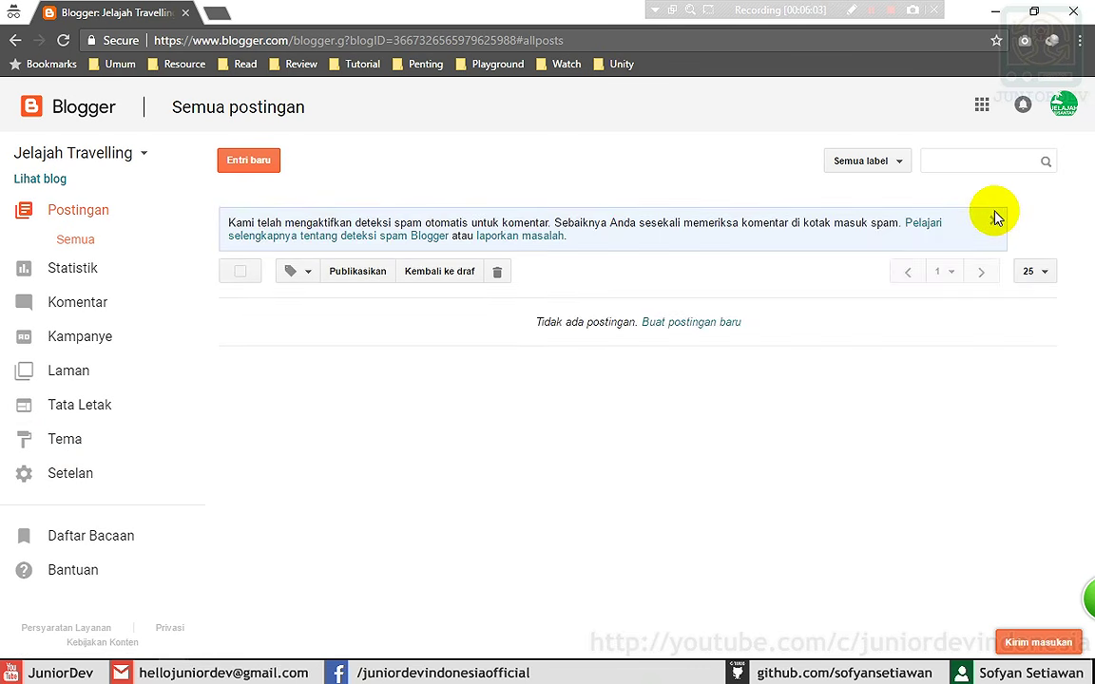
{"action": "left_click", "coordinate": [994, 217]}
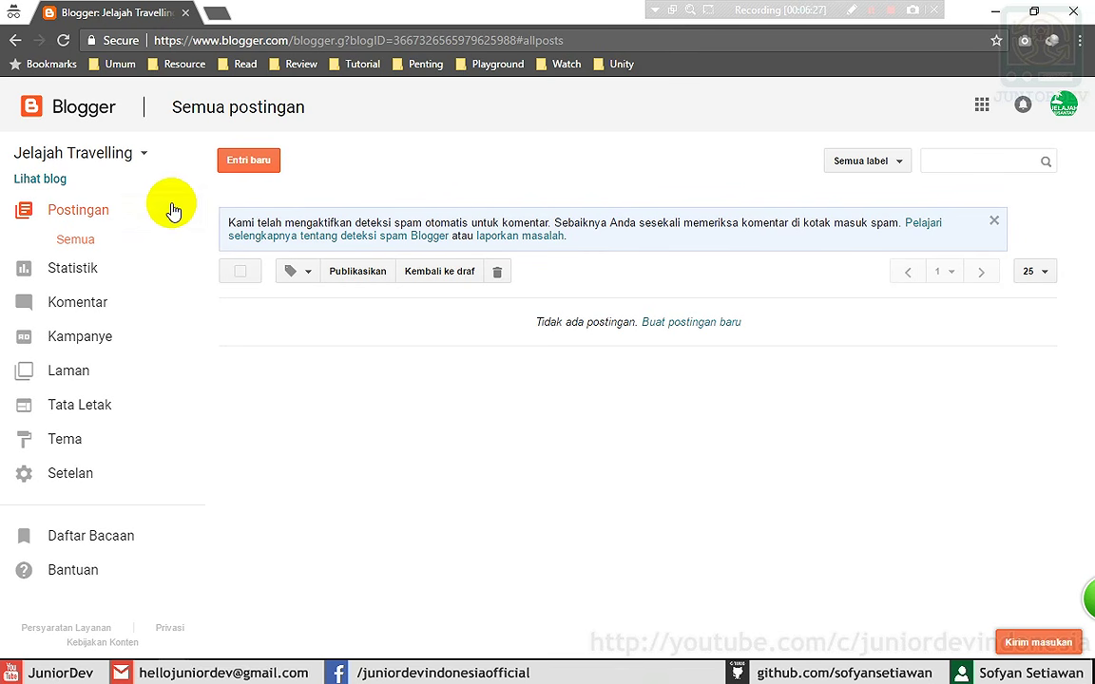
- View the new blog's public page, and open and close its side menu
{"action": "left_click", "coordinate": [27, 180]}
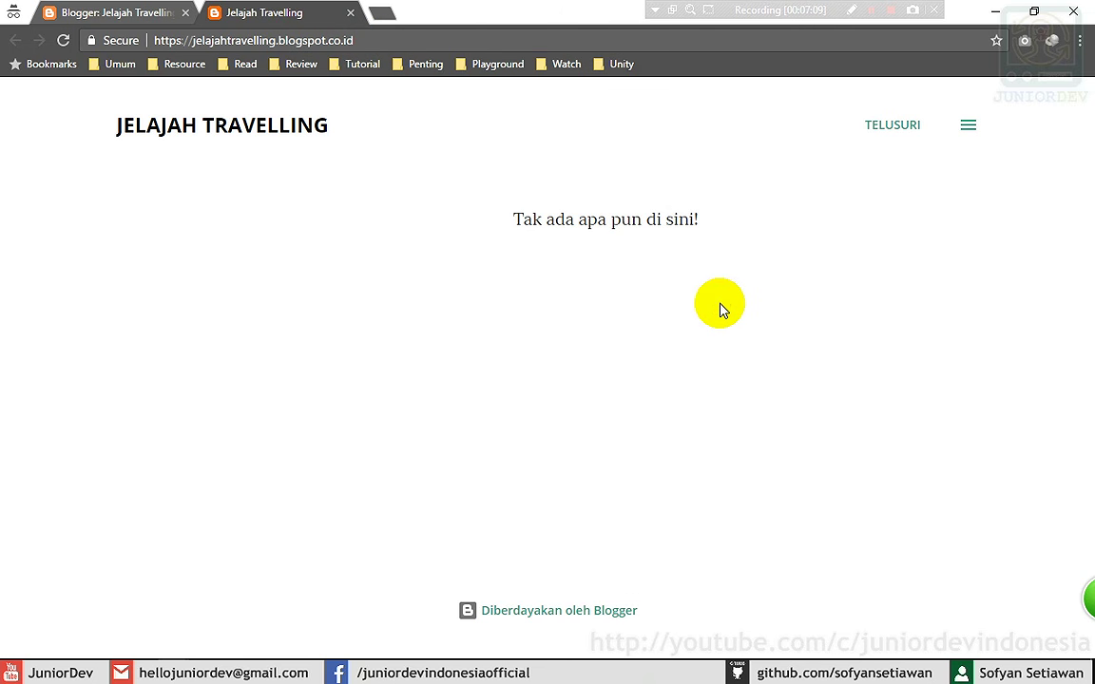
{"action": "left_click", "coordinate": [969, 126]}
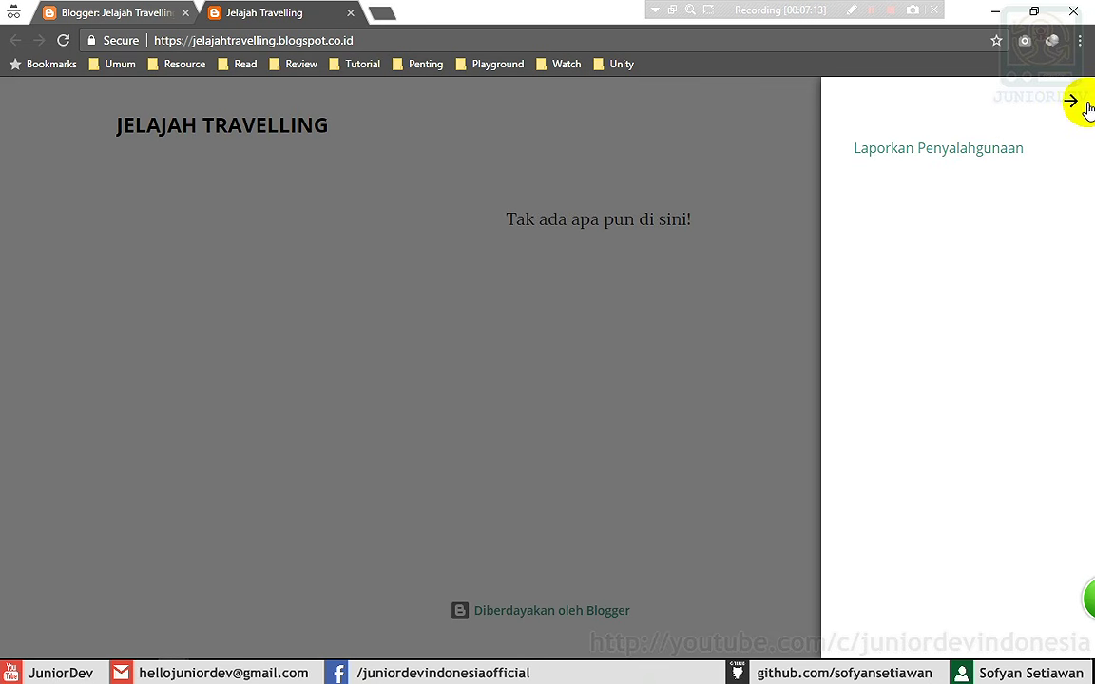
{"action": "left_click", "coordinate": [1072, 99]}
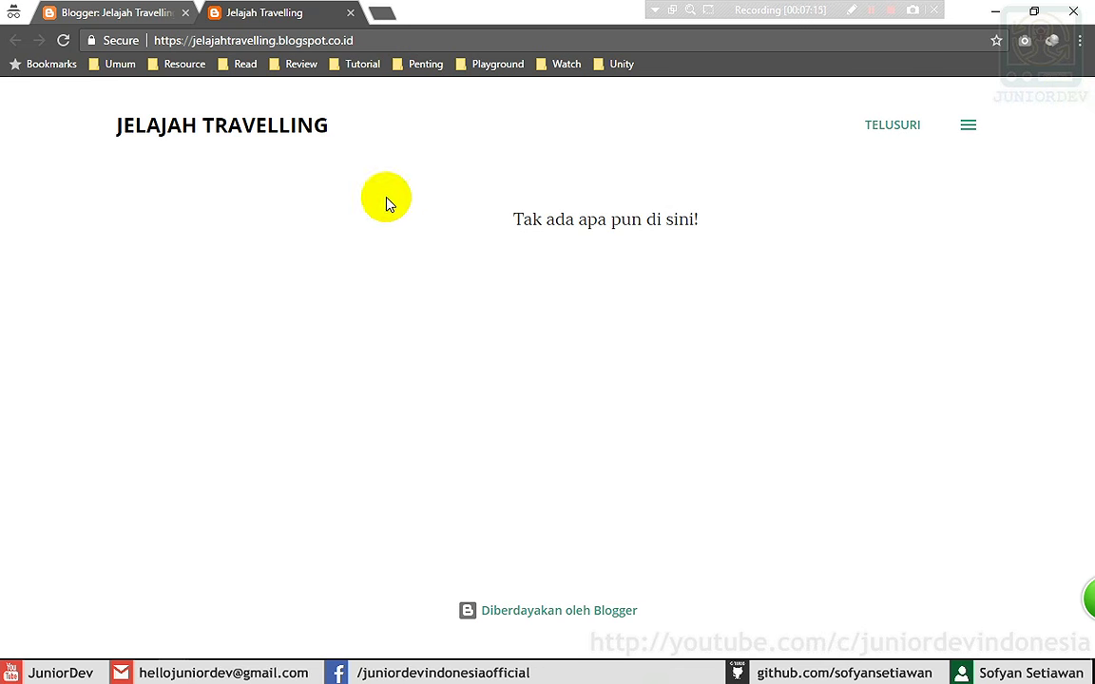